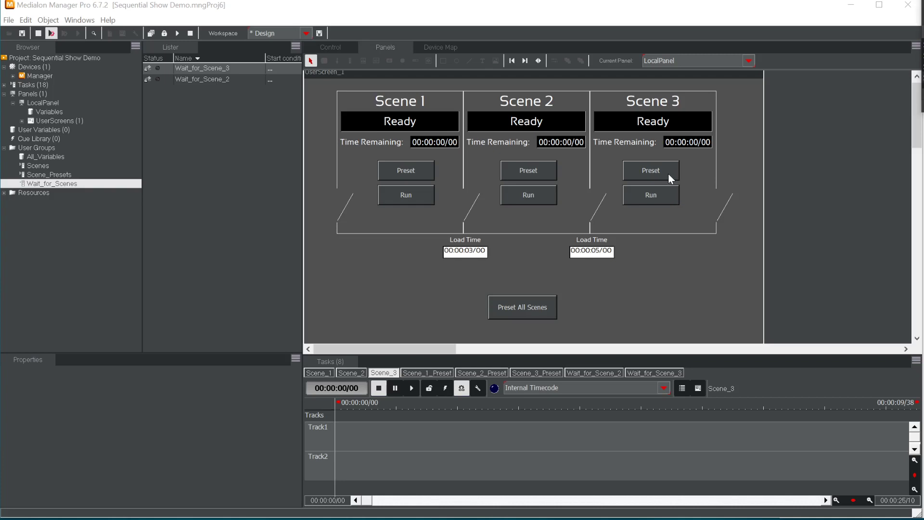
# Review the Scene_3_Preset and Scene_3 tasks, and widen the Action column of Scene_3_Preset to show the full cue text
pyautogui.click(531, 372)
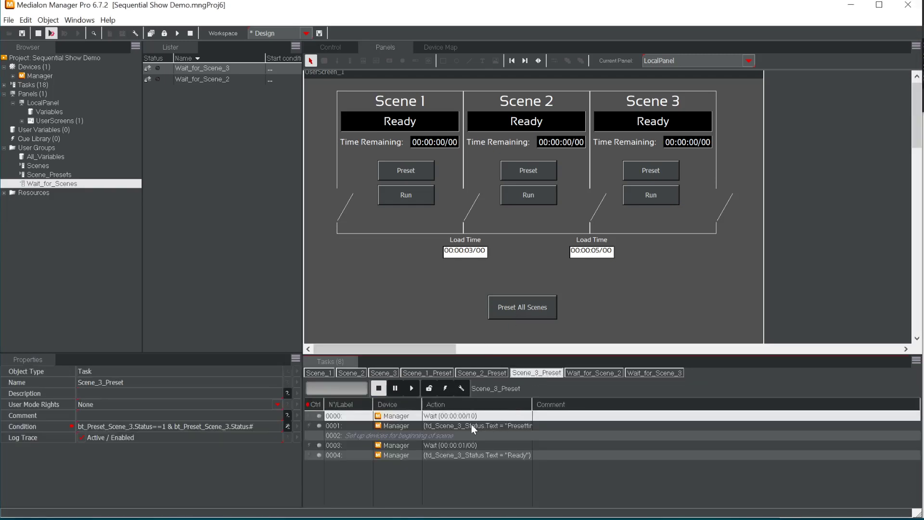
pyautogui.click(382, 373)
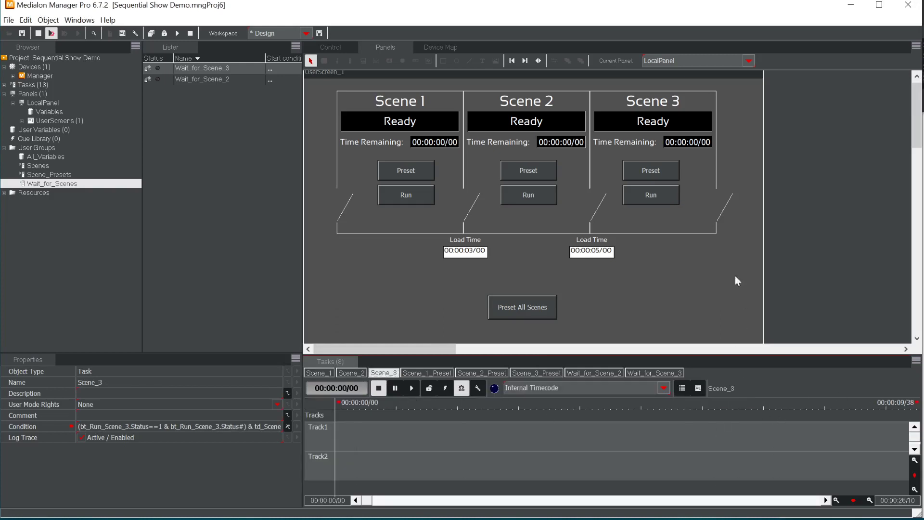
pyautogui.click(532, 375)
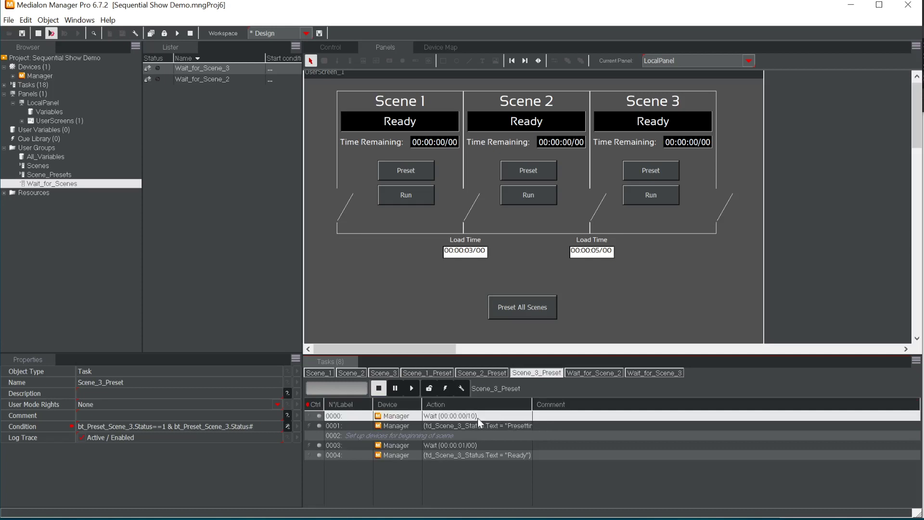
pyautogui.moveTo(533, 404); pyautogui.dragTo(581, 401)
# Preset and run Scene 3 from the user screen, and display the Scene_3 task timeline
pyautogui.click(657, 172)
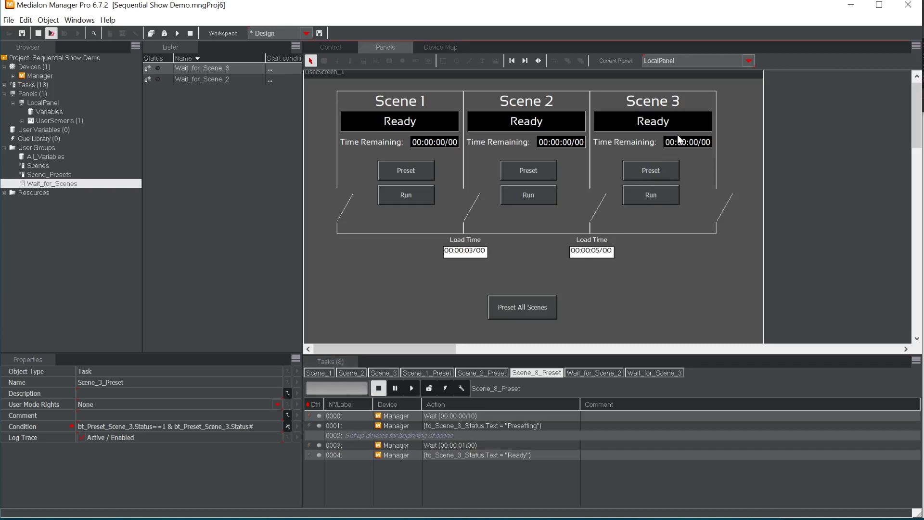
pyautogui.click(657, 196)
pyautogui.click(380, 373)
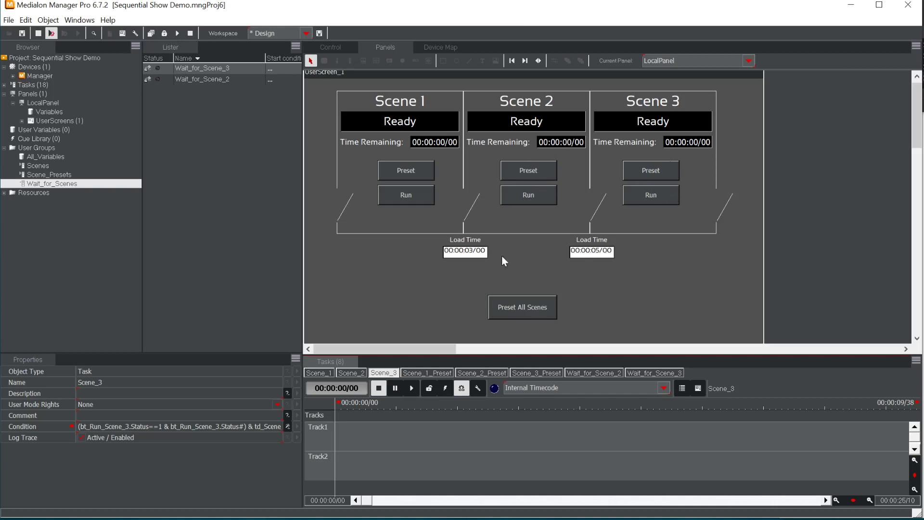
# Display the Scene_2_Preset task, preset and run Scene 2, and display the Scene_2 timeline
pyautogui.click(483, 372)
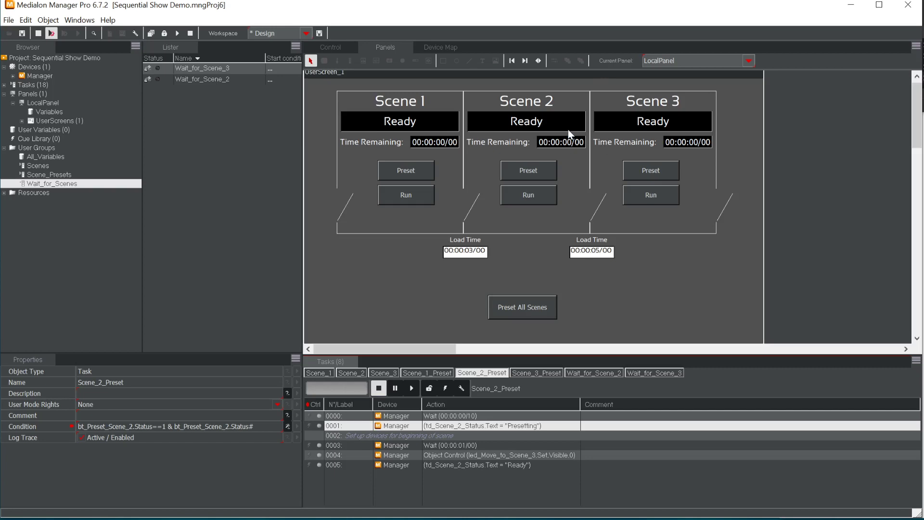
pyautogui.click(545, 172)
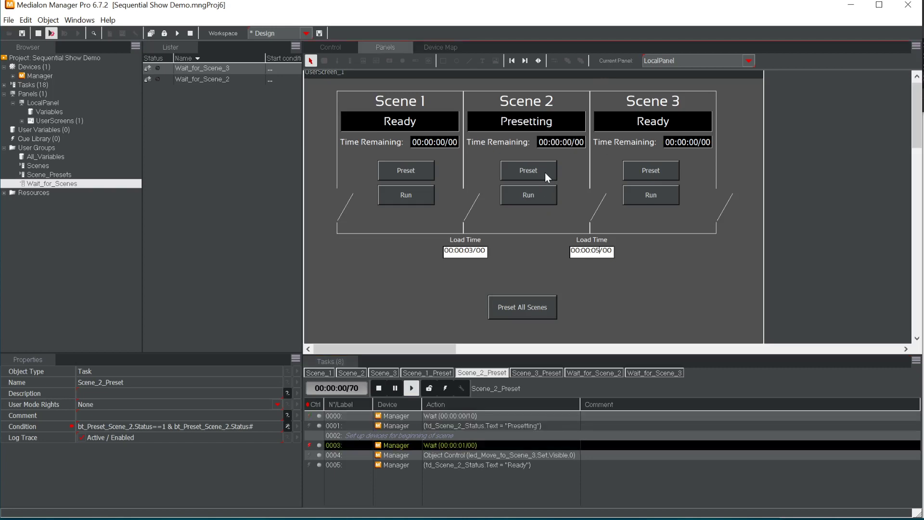
pyautogui.click(544, 191)
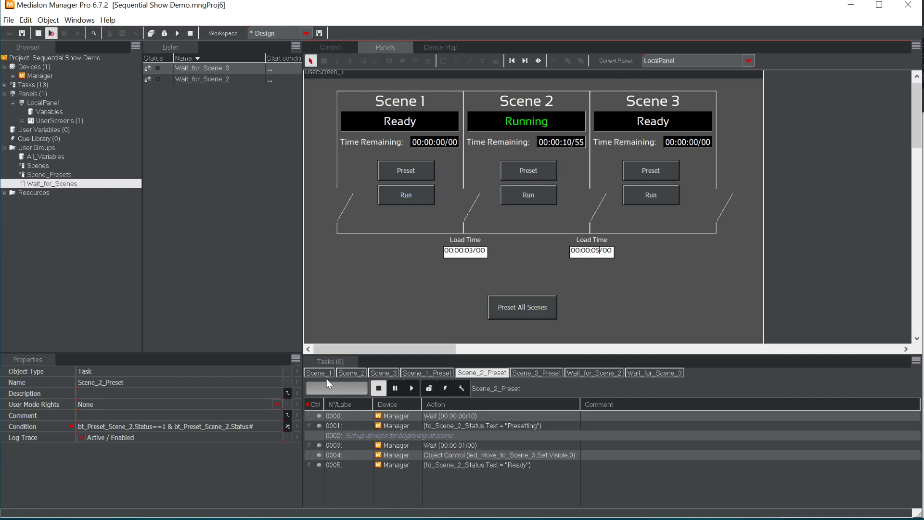
pyautogui.click(357, 373)
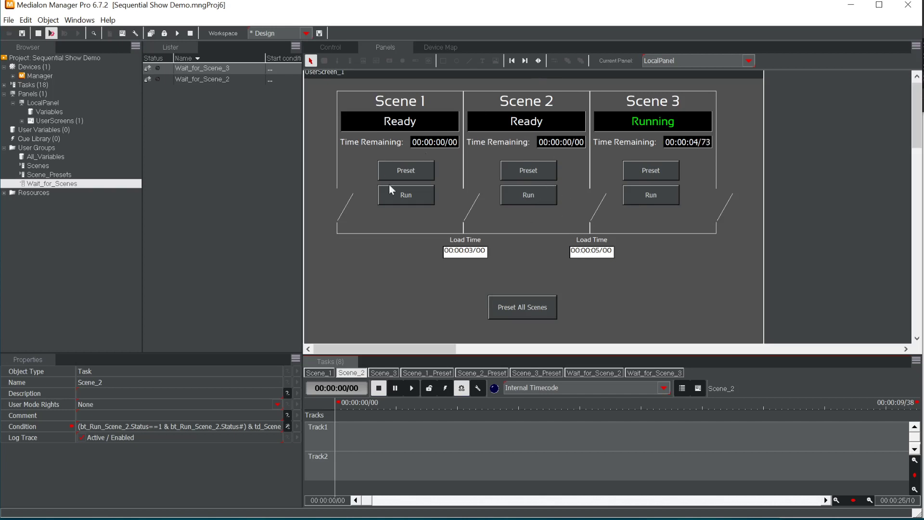
# Preset and run Scene 1 from the user screen, and display the Scene_1 timeline
pyautogui.click(414, 172)
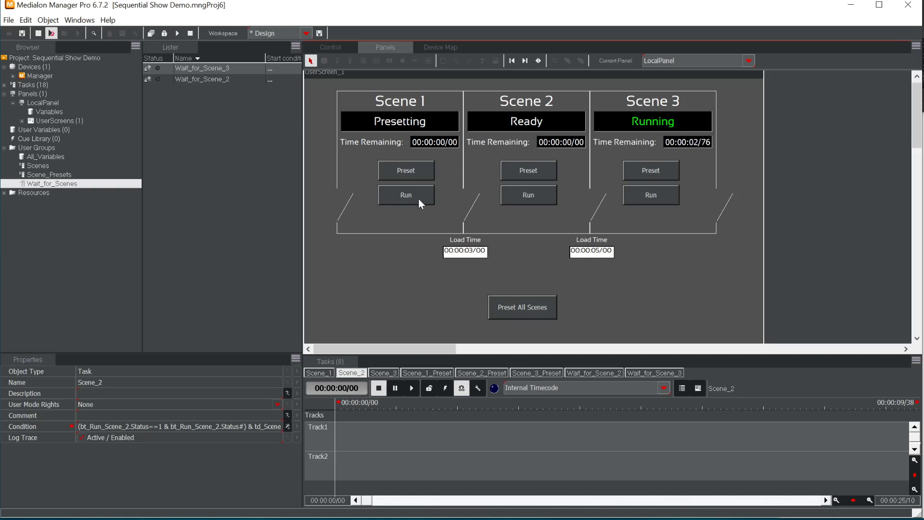
pyautogui.click(418, 198)
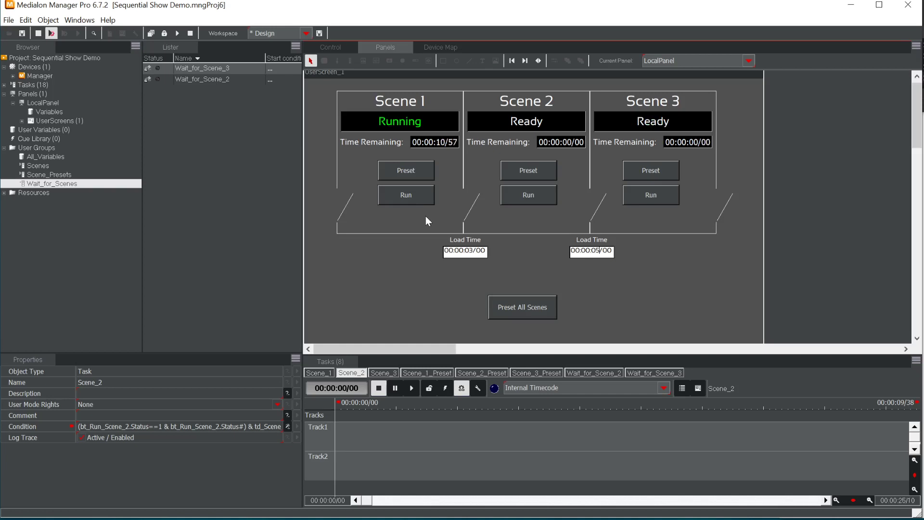
pyautogui.click(322, 372)
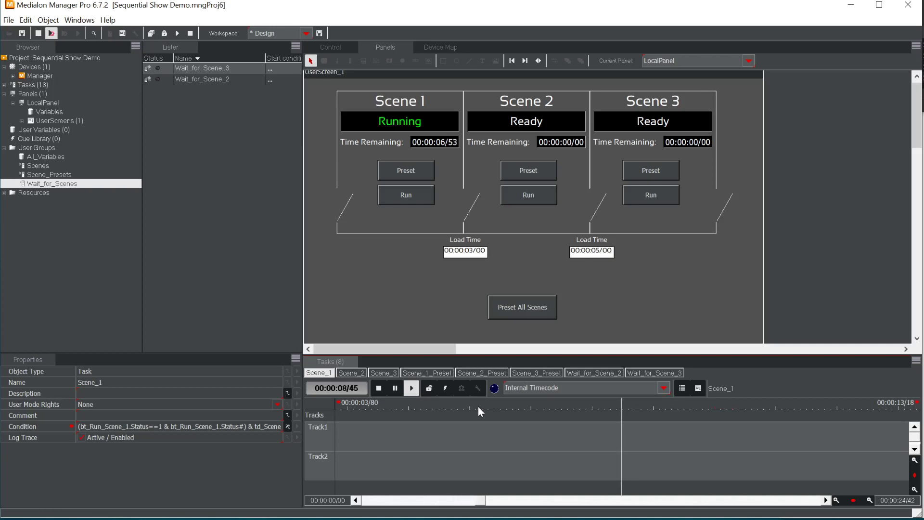
# Run Scene 2, Scene 3 and Scene 1 from the user screen to test them in overlap
pyautogui.click(530, 198)
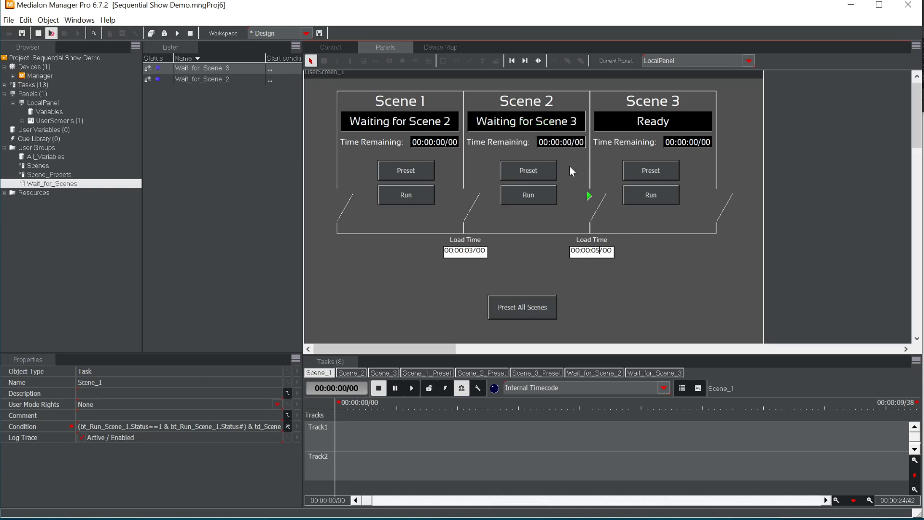
pyautogui.click(651, 189)
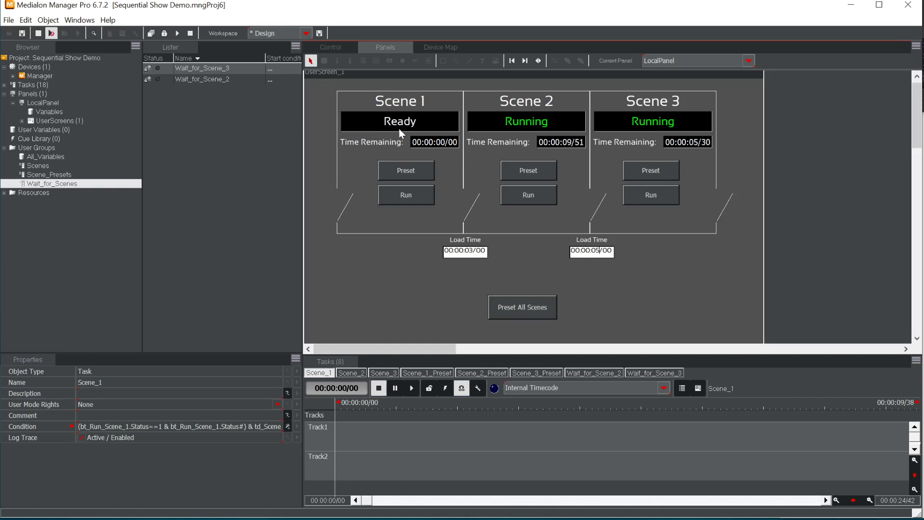
pyautogui.click(412, 192)
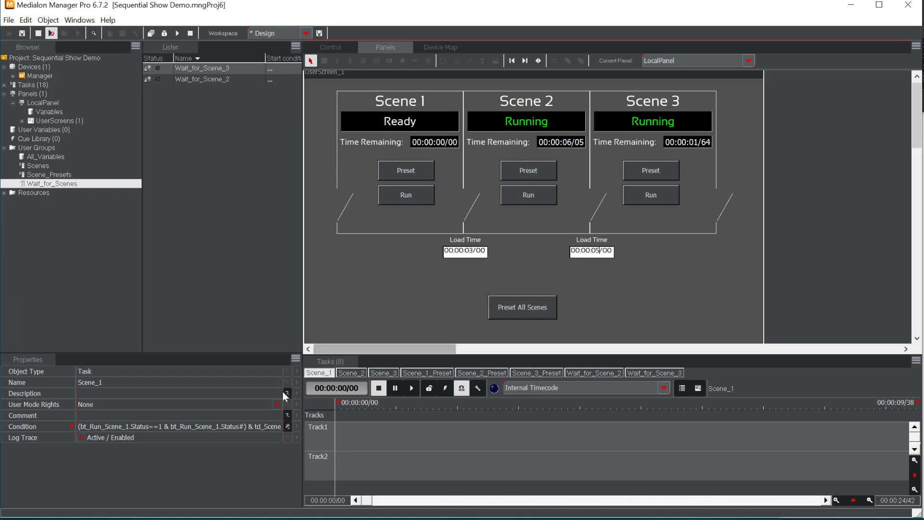
# Examine the scene timelines and the Start Task (Wait_for_Scene_2) cue at the end of the Scene_1 timeline
pyautogui.click(349, 375)
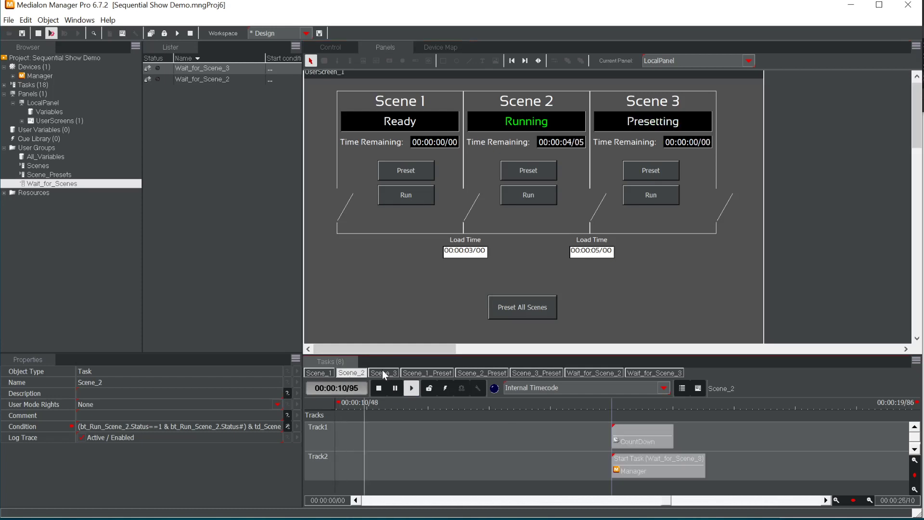
pyautogui.click(384, 373)
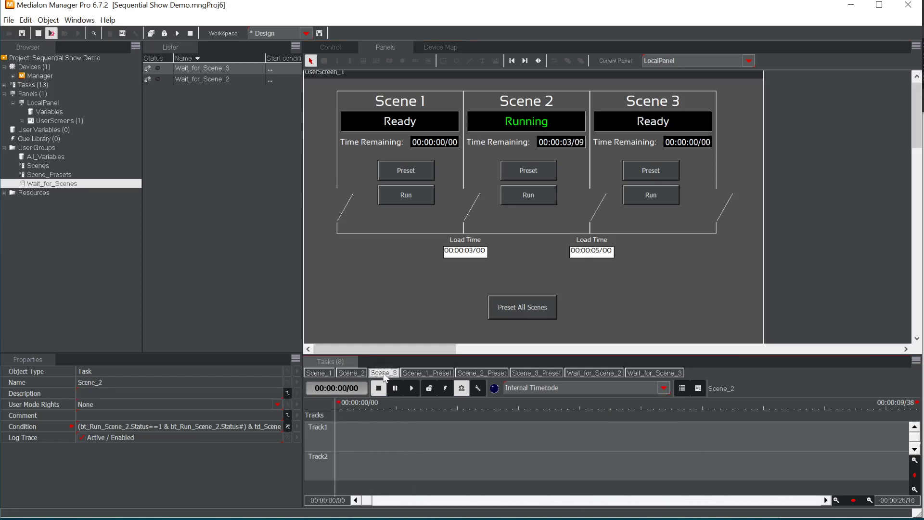
pyautogui.click(320, 374)
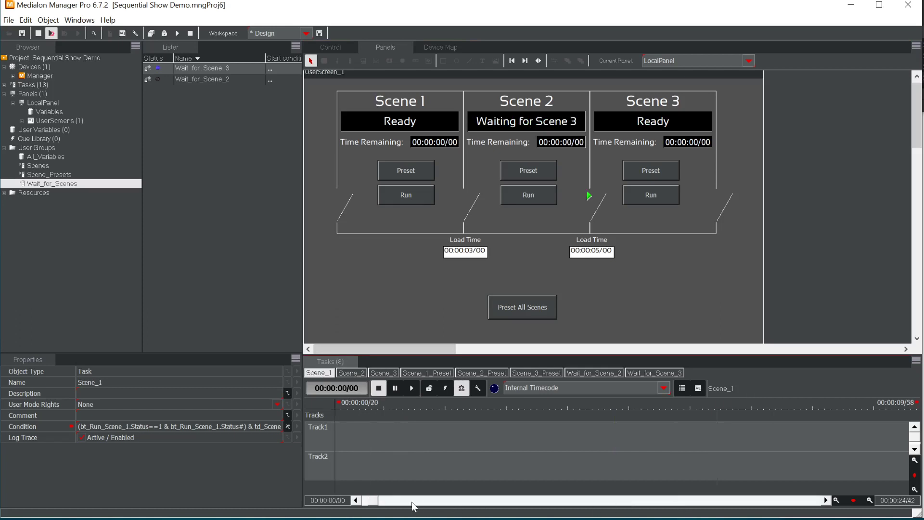
pyautogui.moveTo(377, 501); pyautogui.dragTo(663, 500)
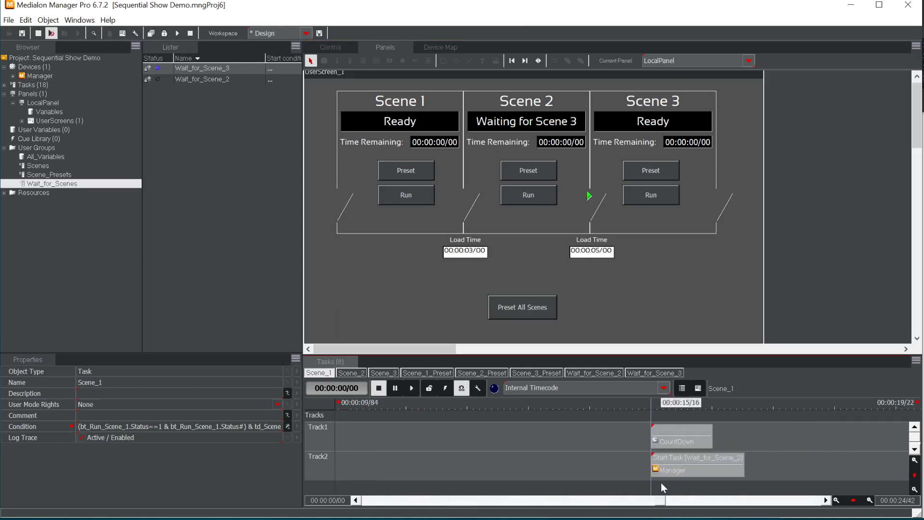
pyautogui.click(712, 460)
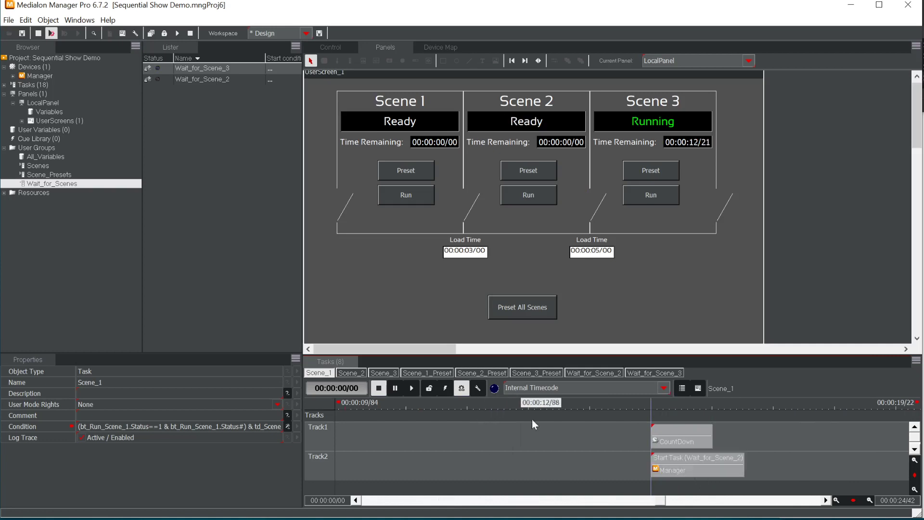
# Inspect the Scene 1 status text expression and the Wait For cue in the Wait_for_Scene_2 task
pyautogui.click(605, 373)
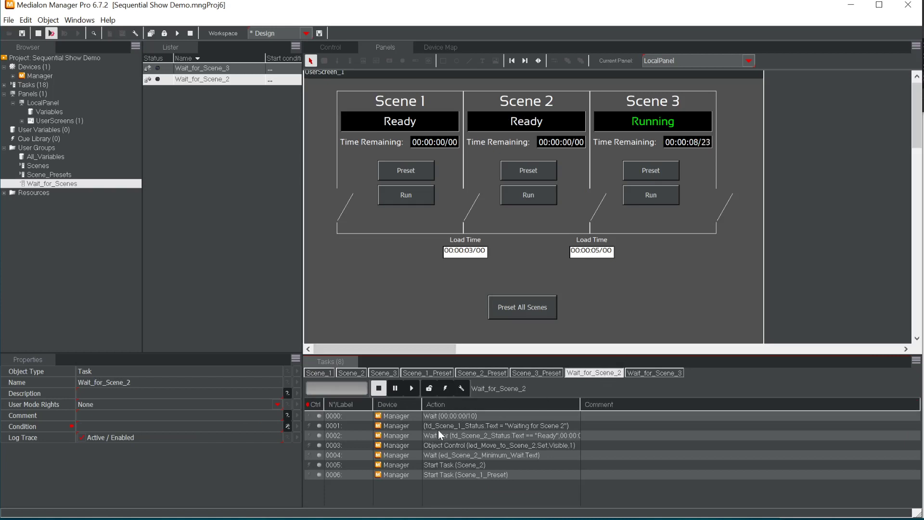
pyautogui.click(559, 427)
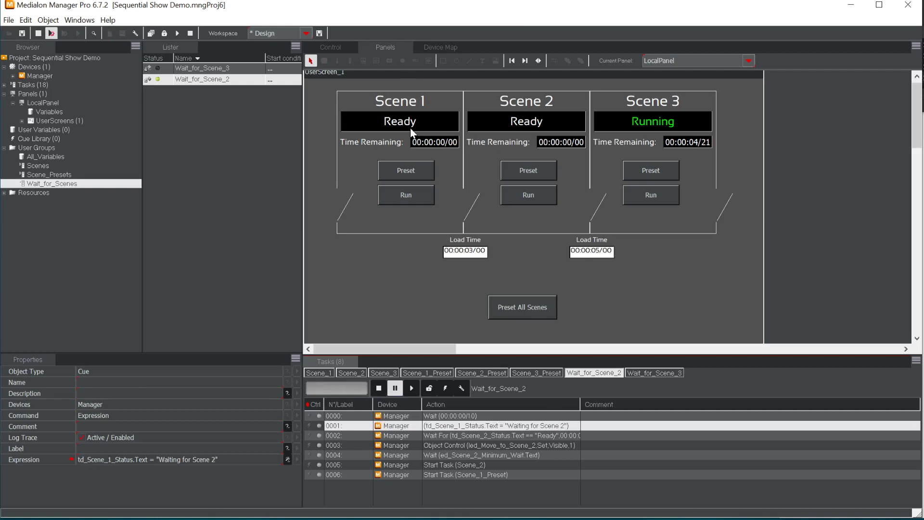
pyautogui.click(469, 439)
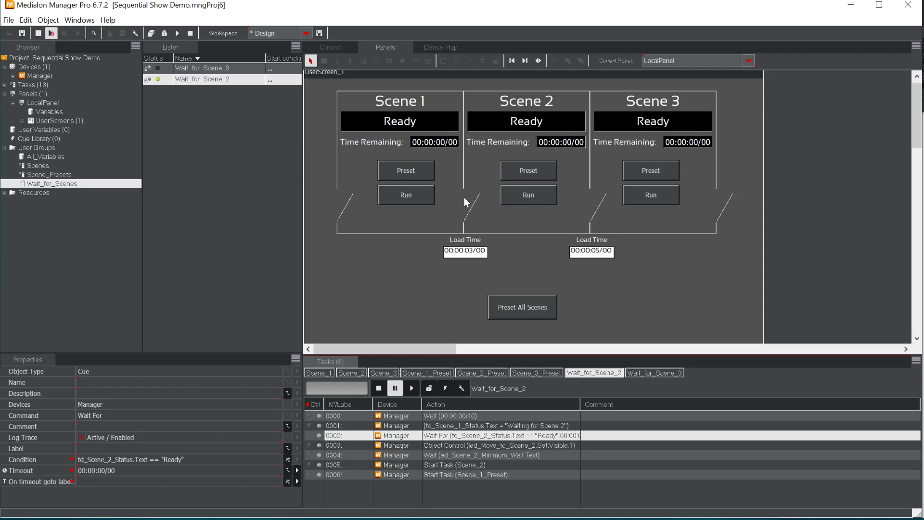
# Inspect the Object Control cue for led_Move_to_Scene_2 and the task properties of Scene_1_Preset
pyautogui.click(426, 373)
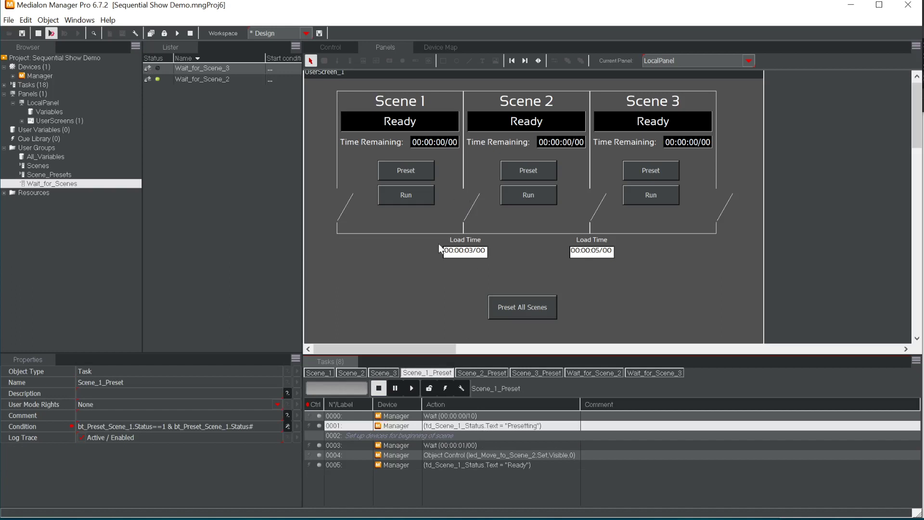
pyautogui.click(466, 455)
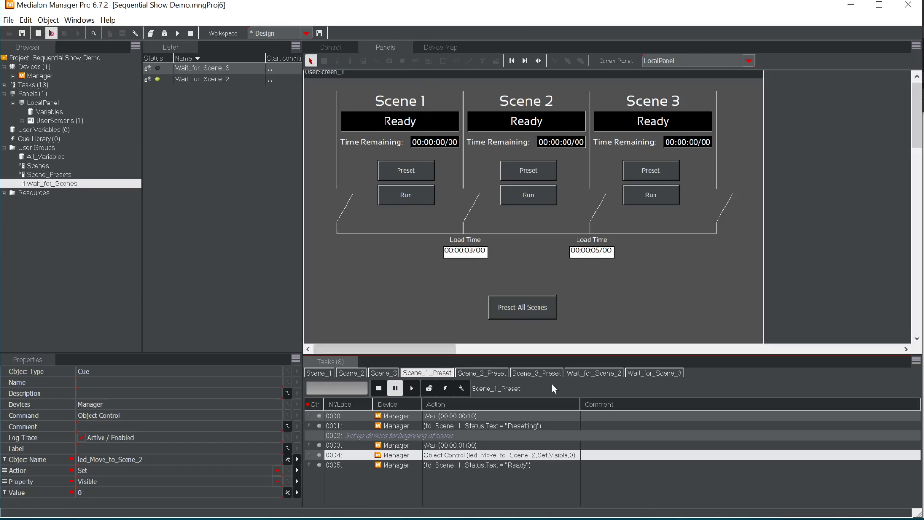
pyautogui.click(434, 373)
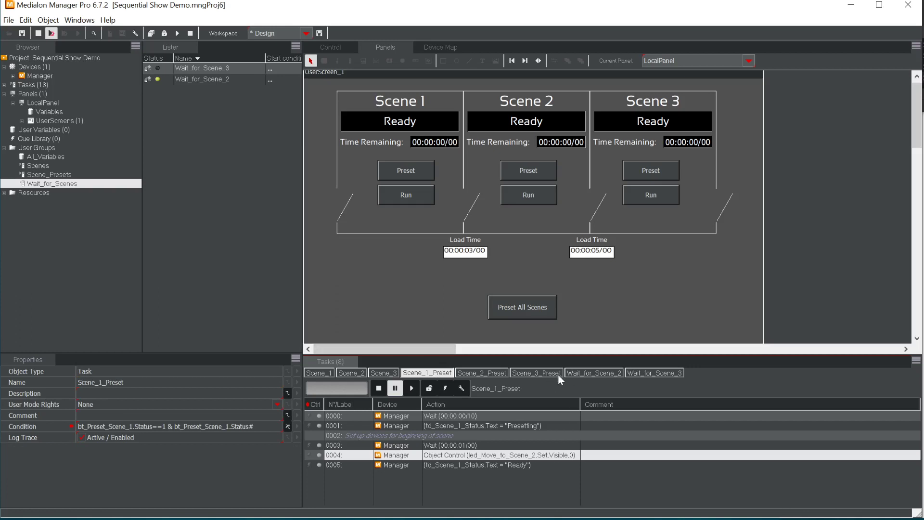
# Review the Wait_for_Scene_2 and Wait_for_Scene_3 tasks alongside the scene tasks, ending on Scene_2_Preset
pyautogui.click(598, 373)
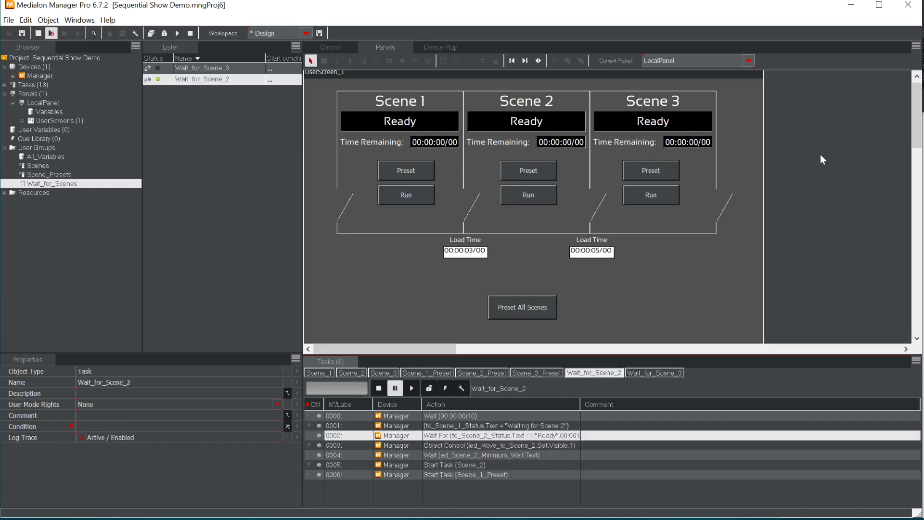
pyautogui.click(350, 373)
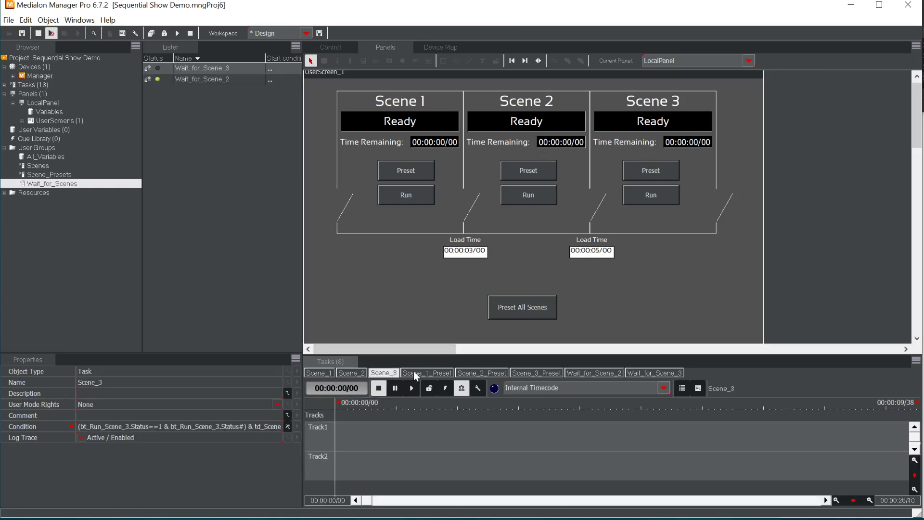
pyautogui.click(471, 373)
pyautogui.click(530, 372)
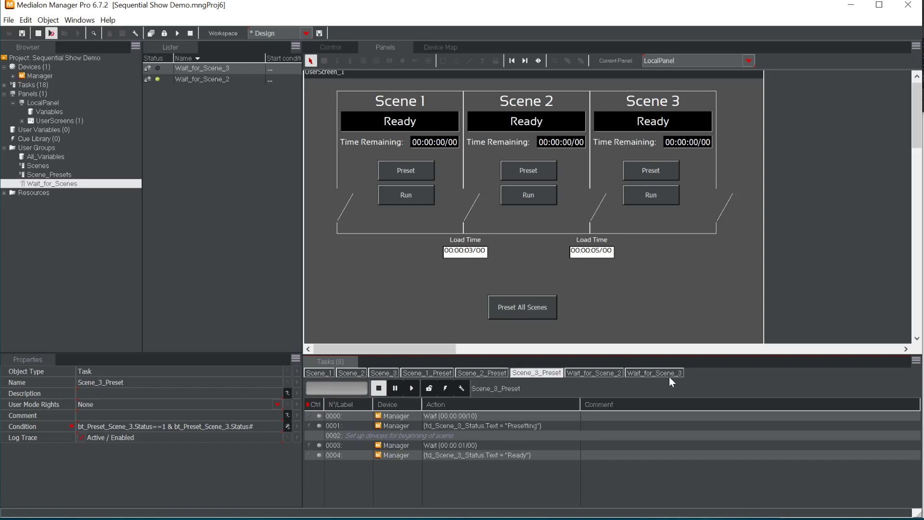
pyautogui.click(608, 373)
pyautogui.click(649, 374)
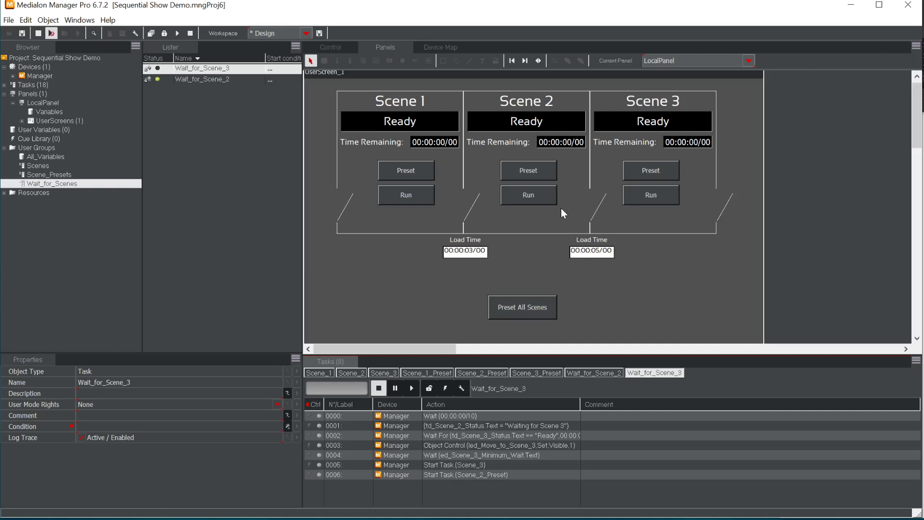
pyautogui.click(484, 372)
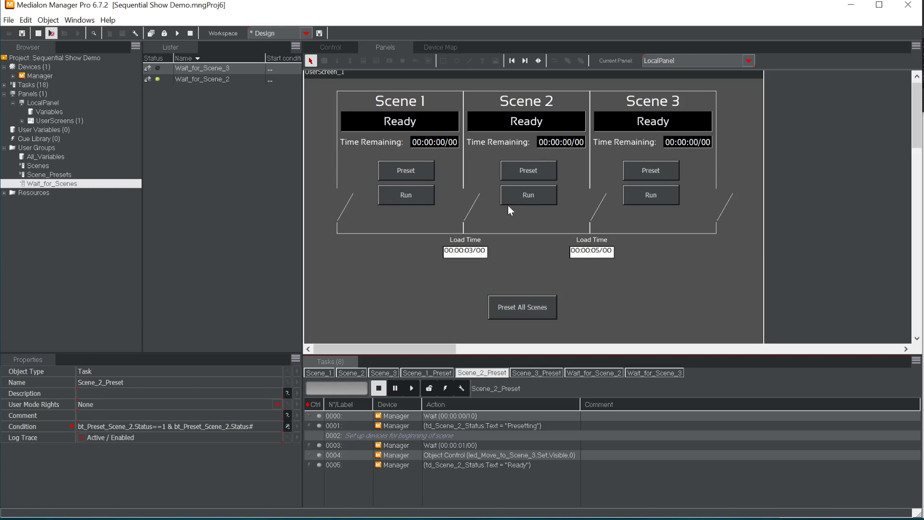
# Run Scenes 1, 2 and 3 in succession, and run Scene 3 and Scene 1 again for overlapping playback
pyautogui.click(396, 202)
pyautogui.click(538, 197)
pyautogui.click(668, 199)
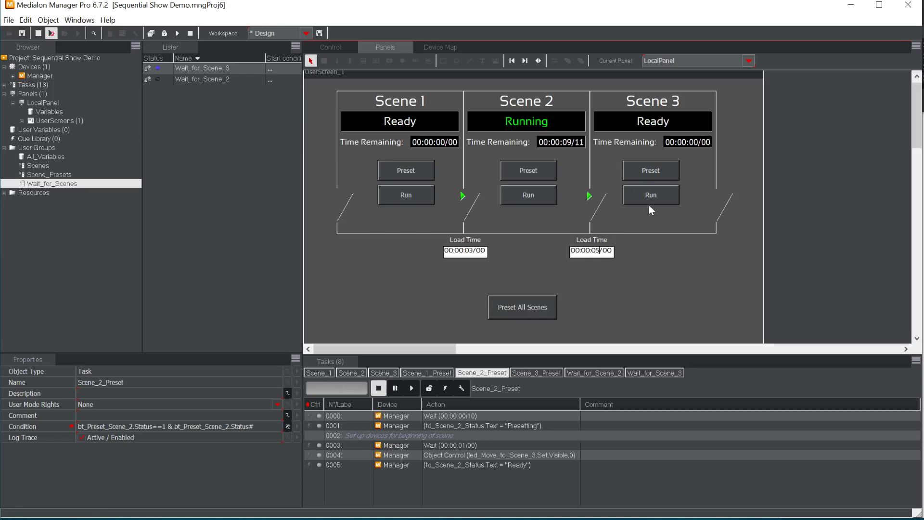
pyautogui.click(659, 196)
pyautogui.click(398, 194)
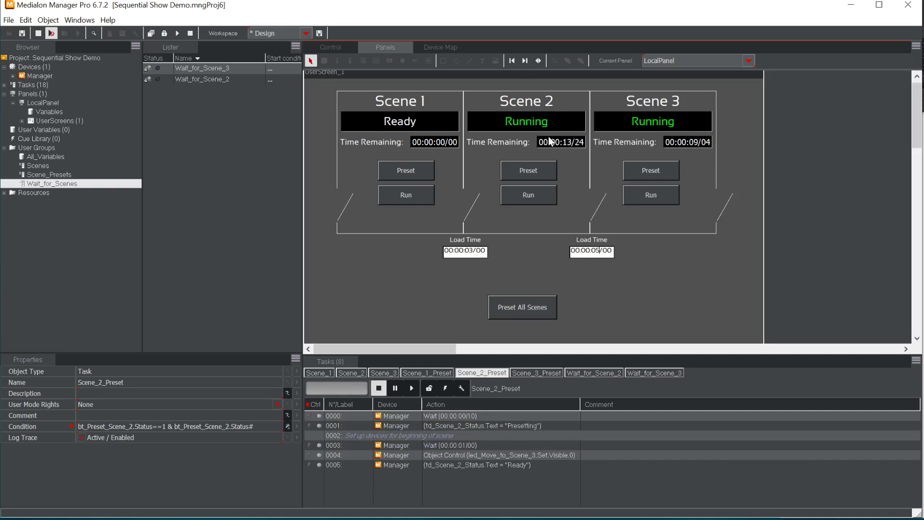
pyautogui.click(416, 200)
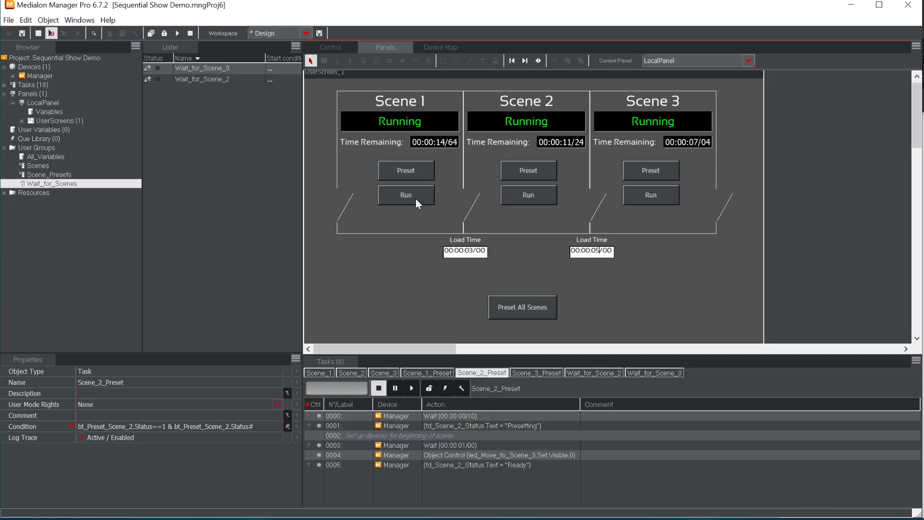